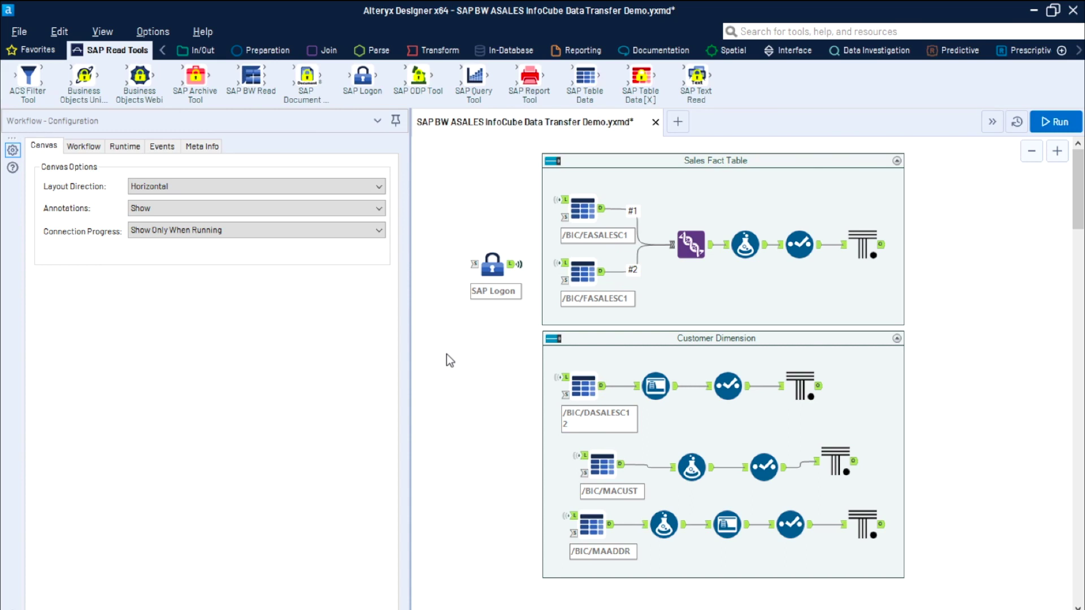
Review the SAP Logon settings, then show the Union tool's Auto Config by Name configuration
click(492, 265)
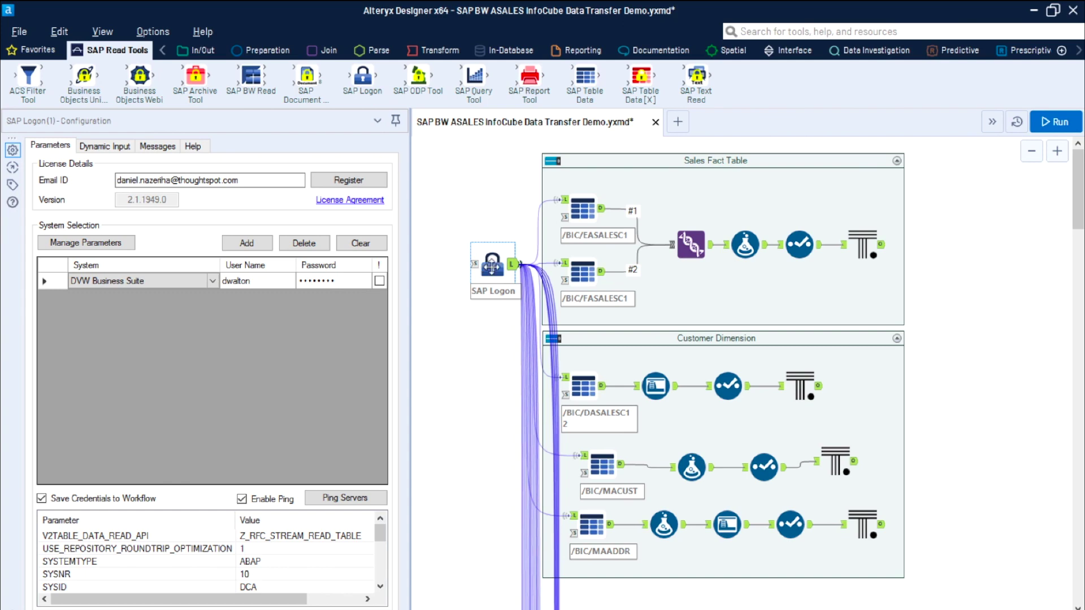
click(685, 240)
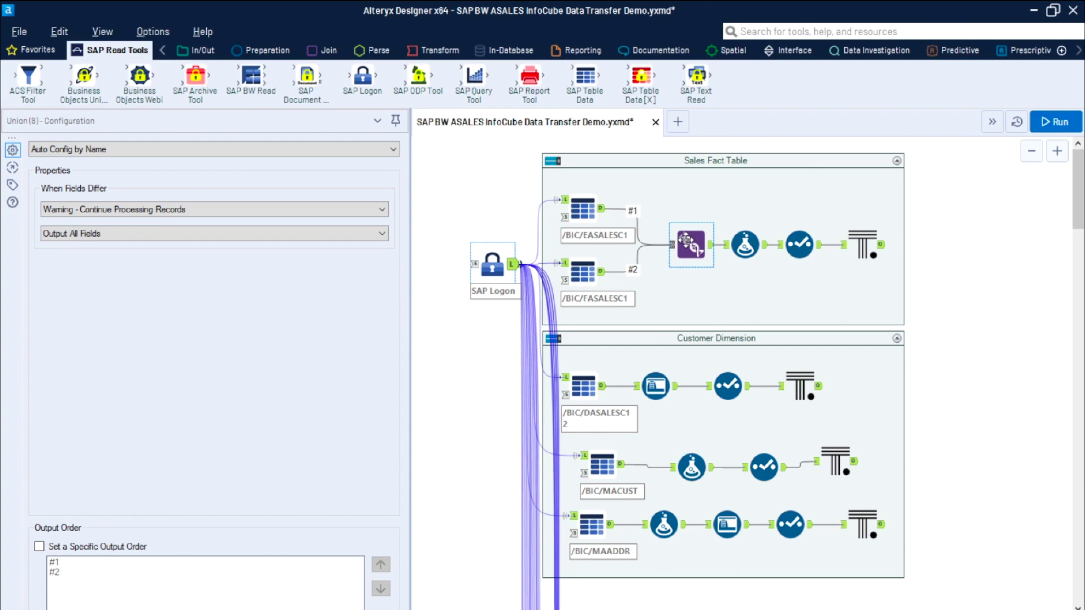
Review the Union, Formula (Sales_Calender_Month), Select and ThoughtSpot Bulk Loader tool configurations
click(685, 241)
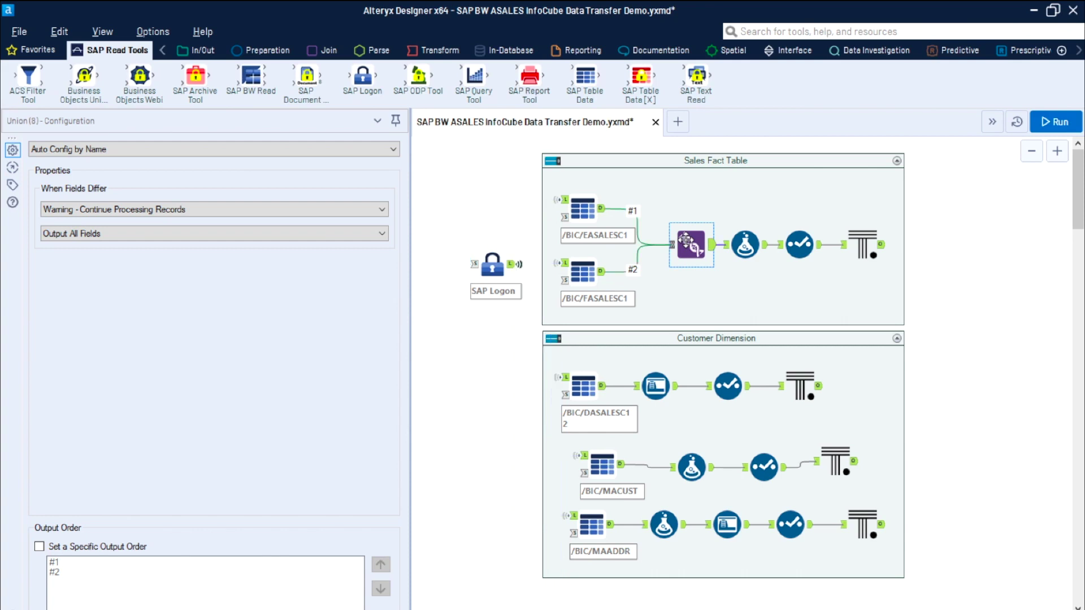
click(741, 244)
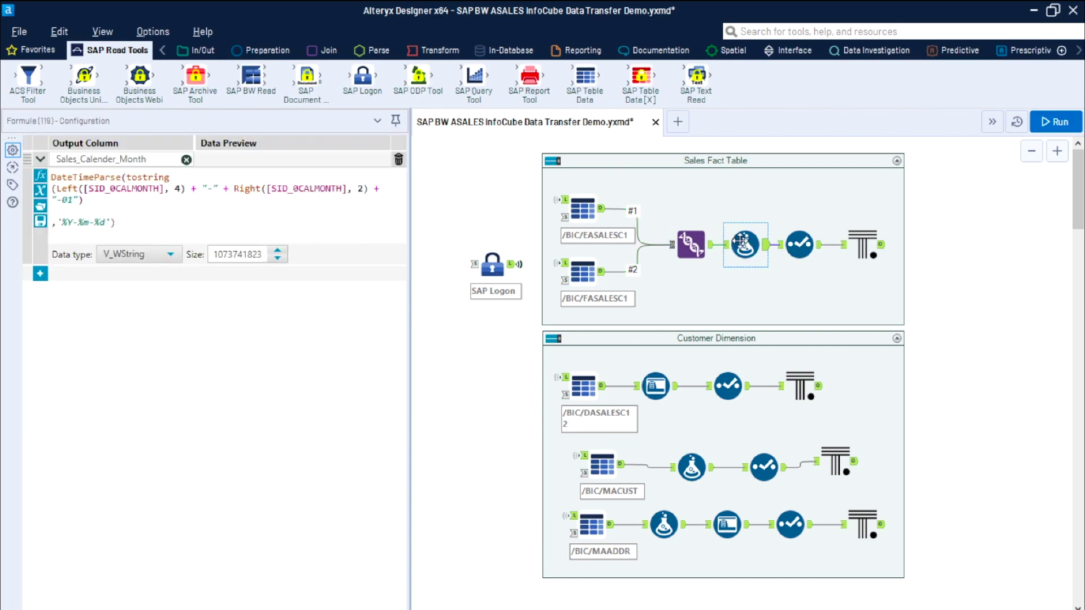
click(798, 242)
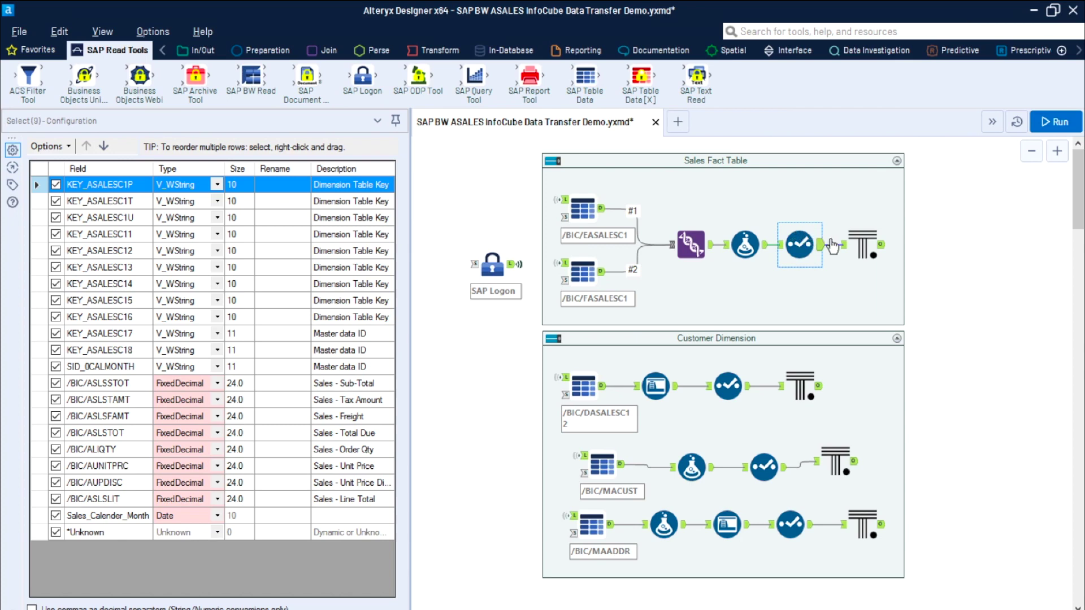
click(859, 237)
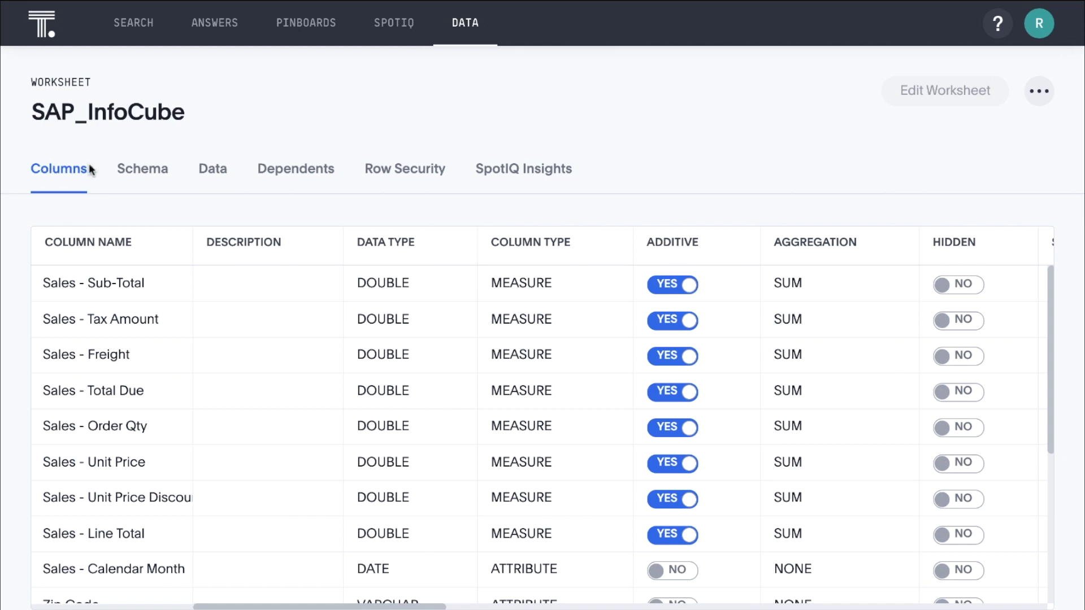
View the join schema of the SAP_InfoCube worksheet
click(136, 173)
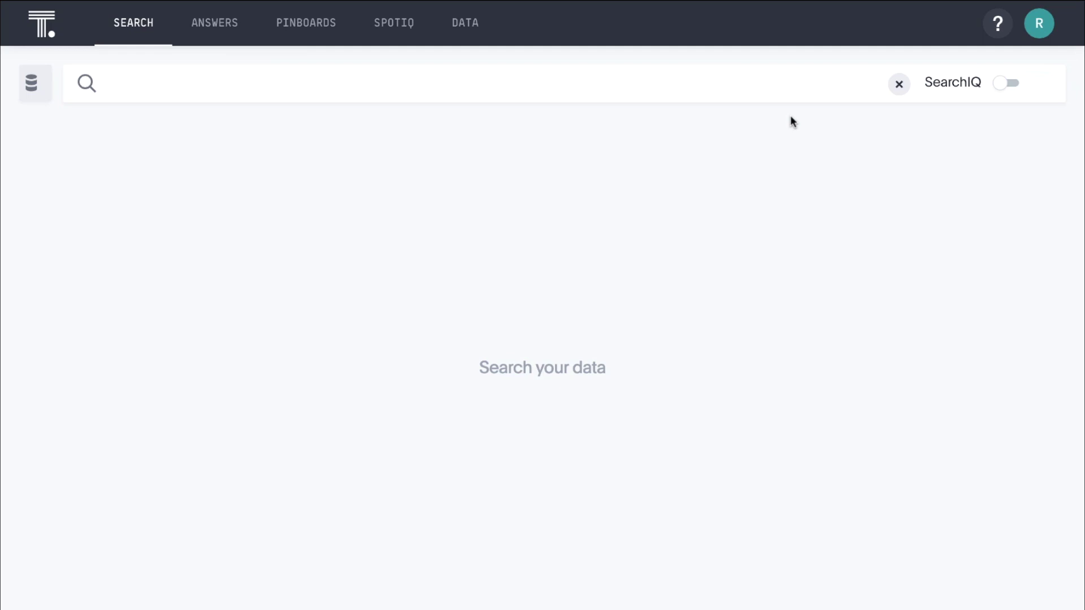
Search 'sales - total due by zip code' to map Total Due by zip code
click(781, 85)
text(sal)
key(Return)
text(by zip code)
key(Return)
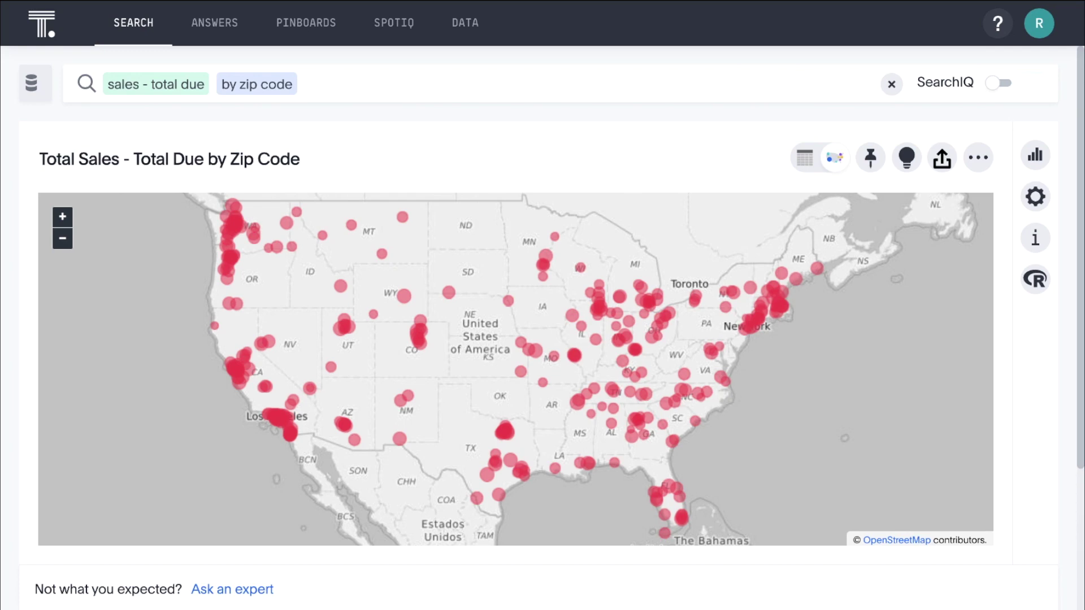
scroll(543, 317, down, 5)
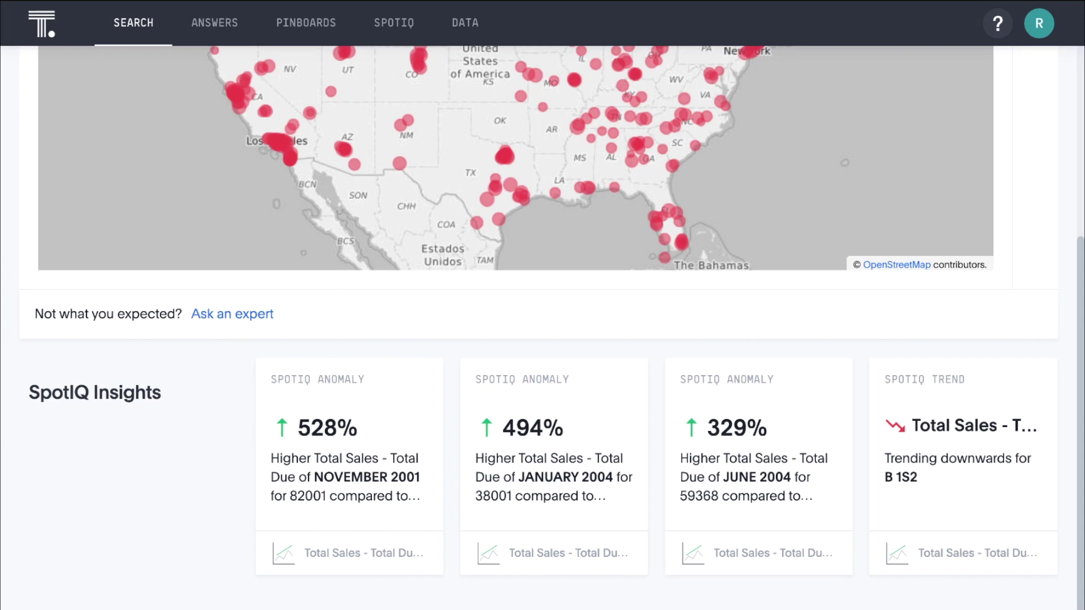
click(924, 382)
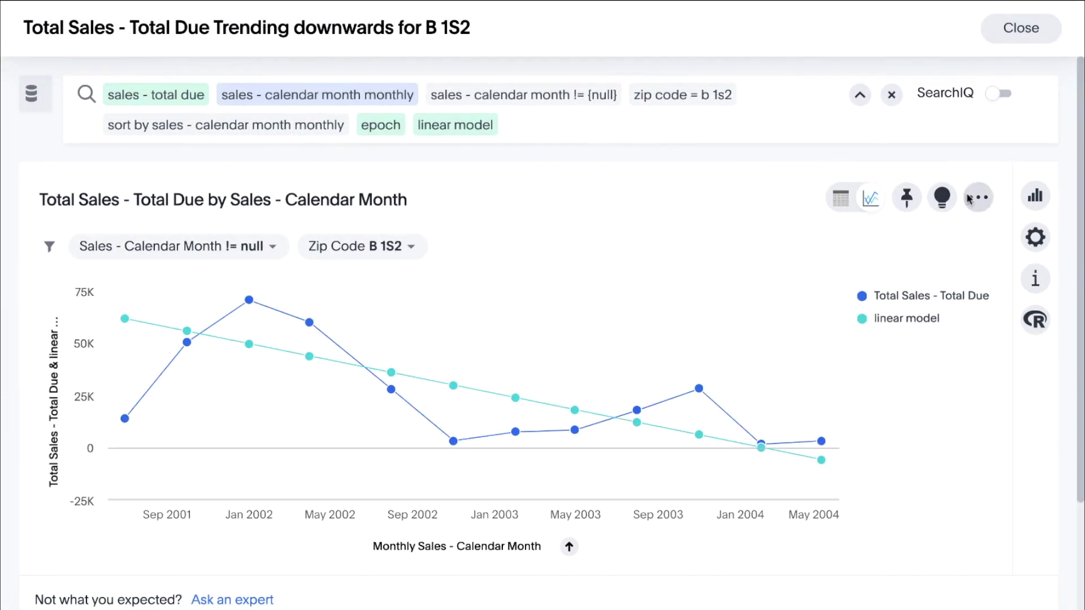
click(1012, 29)
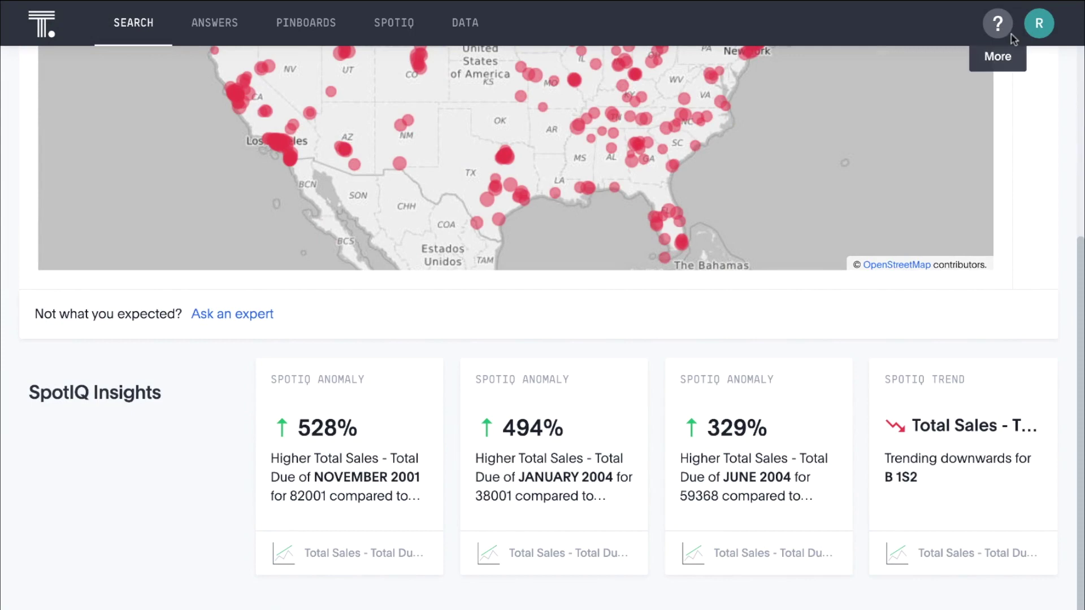
scroll(1030, 90, up, 5)
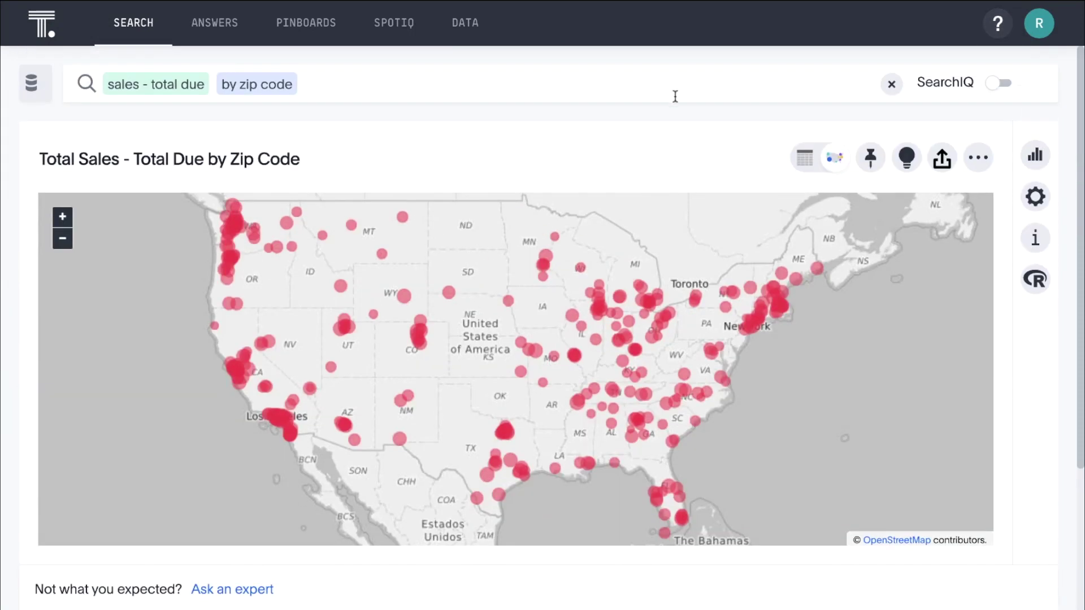
Change the search to 'sales - total due monthly' to chart Total Due by month
click(310, 84)
key(BackSpace)
key(BackSpace)
key(BackSpace)
key(BackSpace)
key(BackSpace)
key(BackSpace)
key(BackSpace)
key(BackSpace)
key(BackSpace)
key(BackSpace)
key(BackSpace)
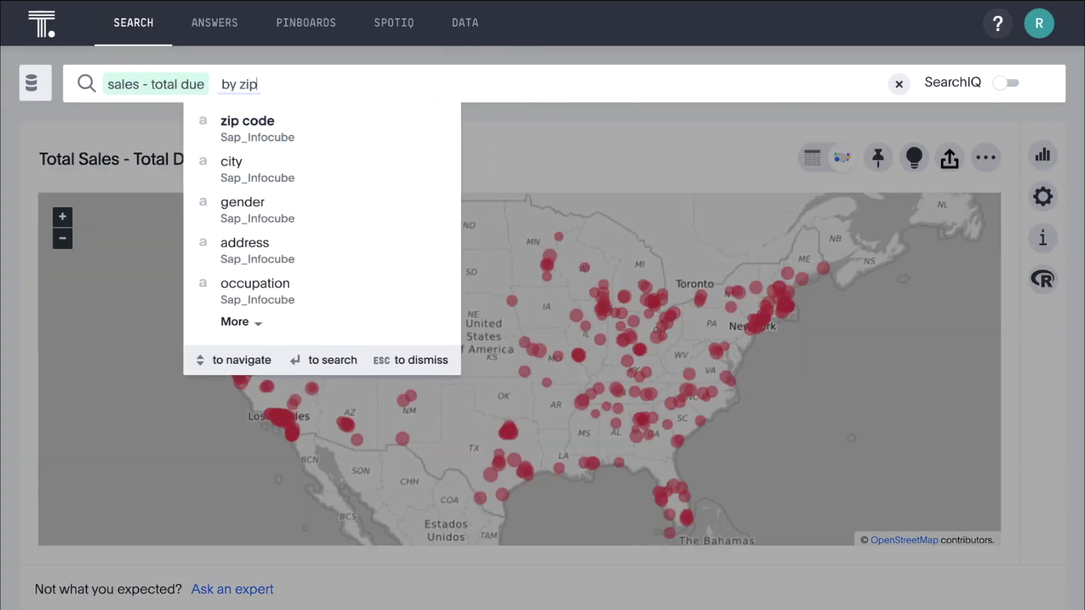
text(monthly)
key(Return)
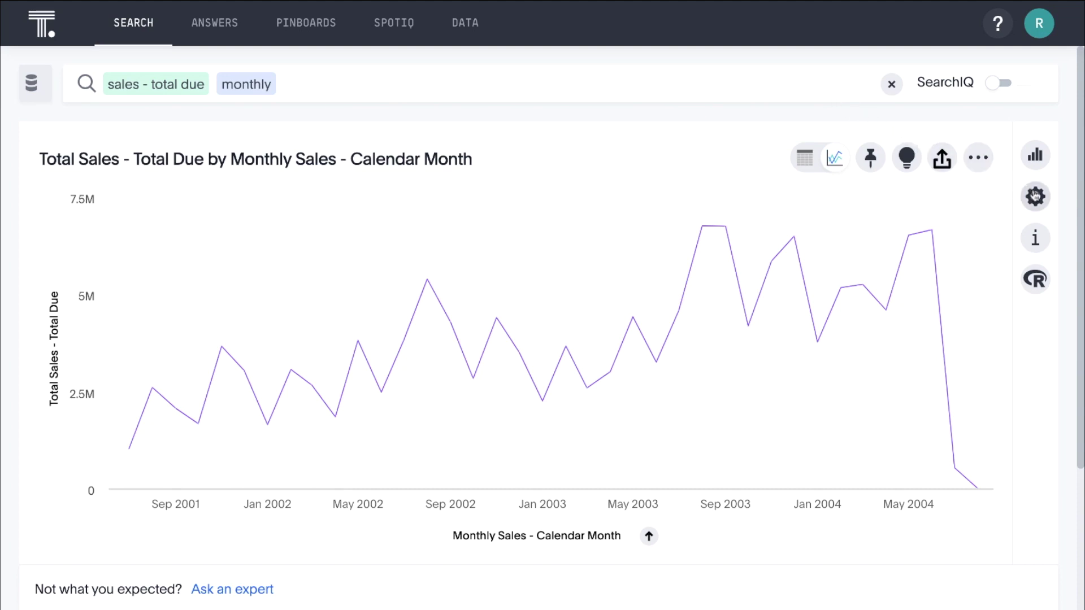
Add a regression line to the monthly Total Due line chart
click(1034, 196)
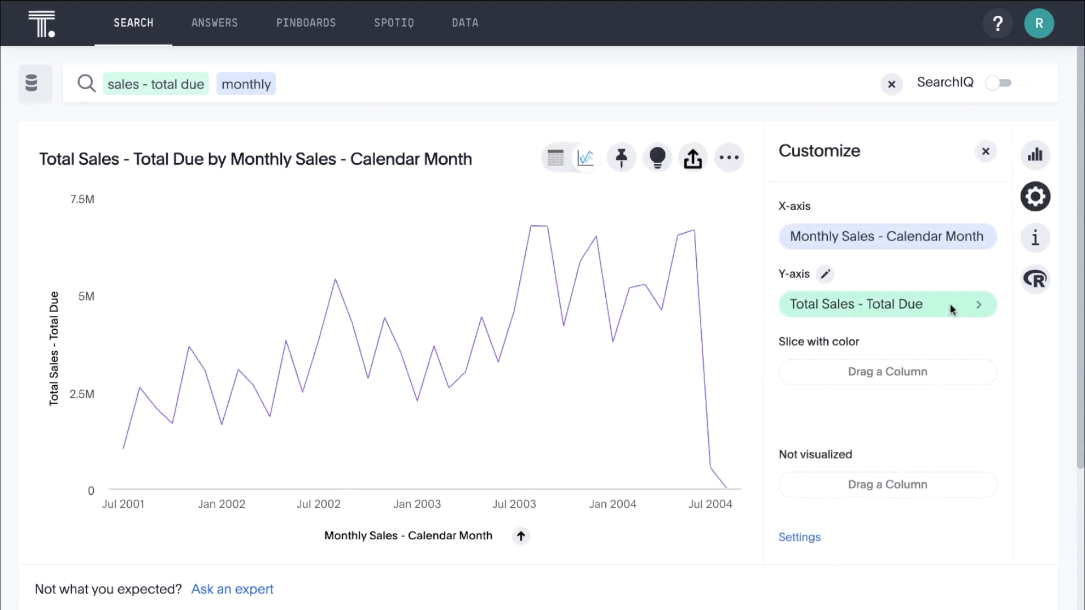
click(800, 538)
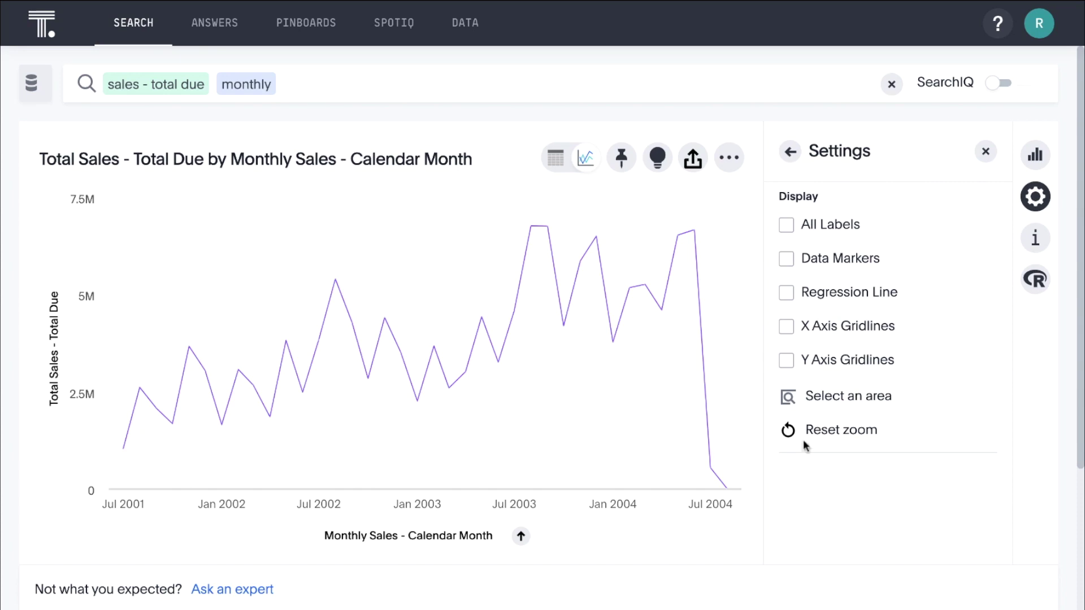
click(786, 292)
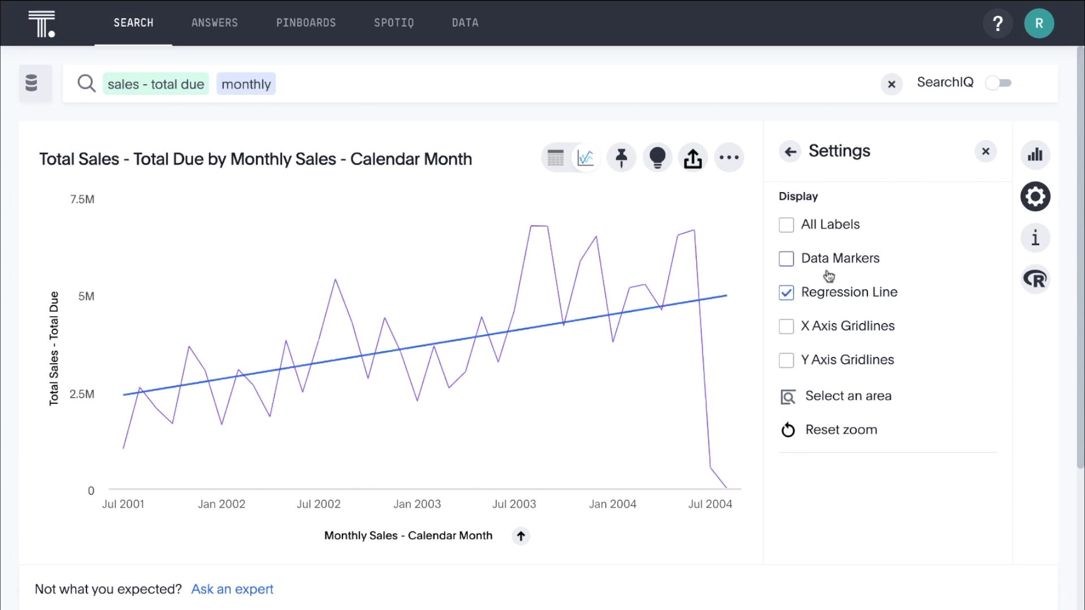
click(982, 153)
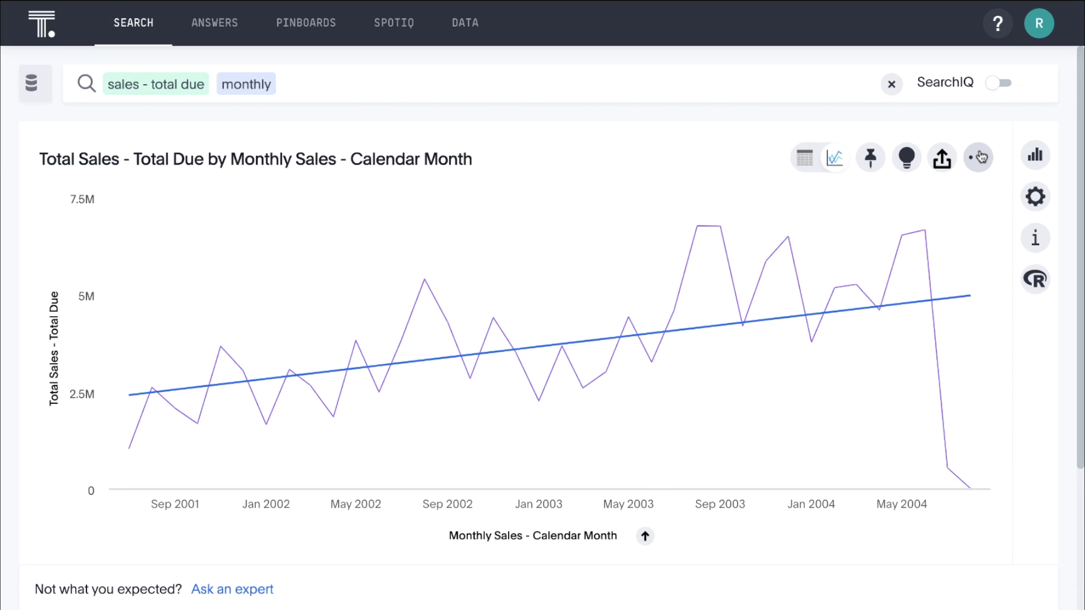
Pin the monthly Total Due chart to the InfoCube in SAP BW pinboard
click(872, 157)
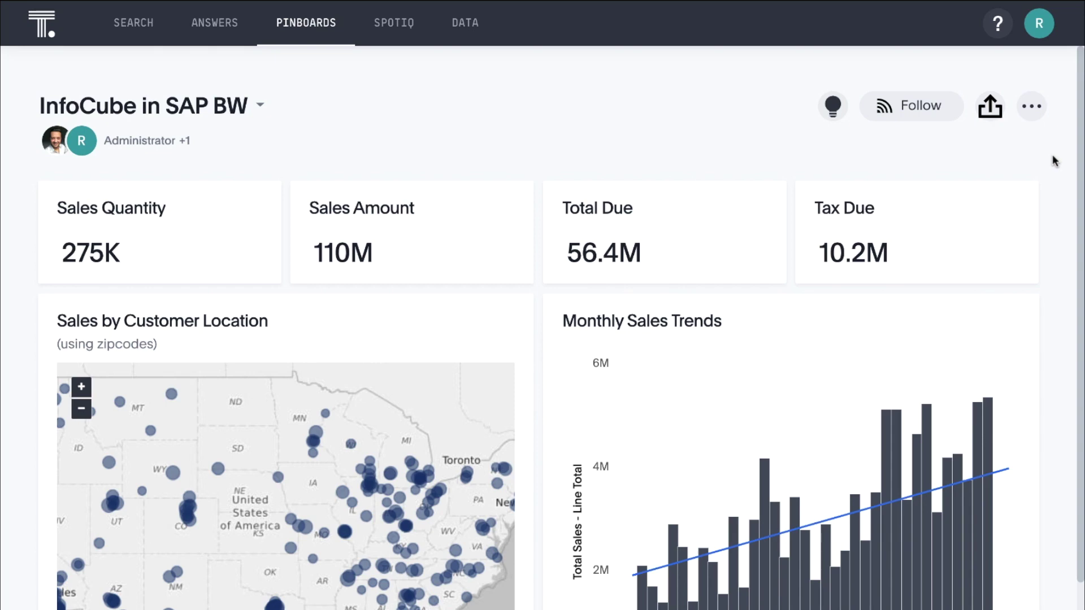
Open the pinboard's Share dialog to see SAPVideoGroup suggested as a recipient
click(994, 112)
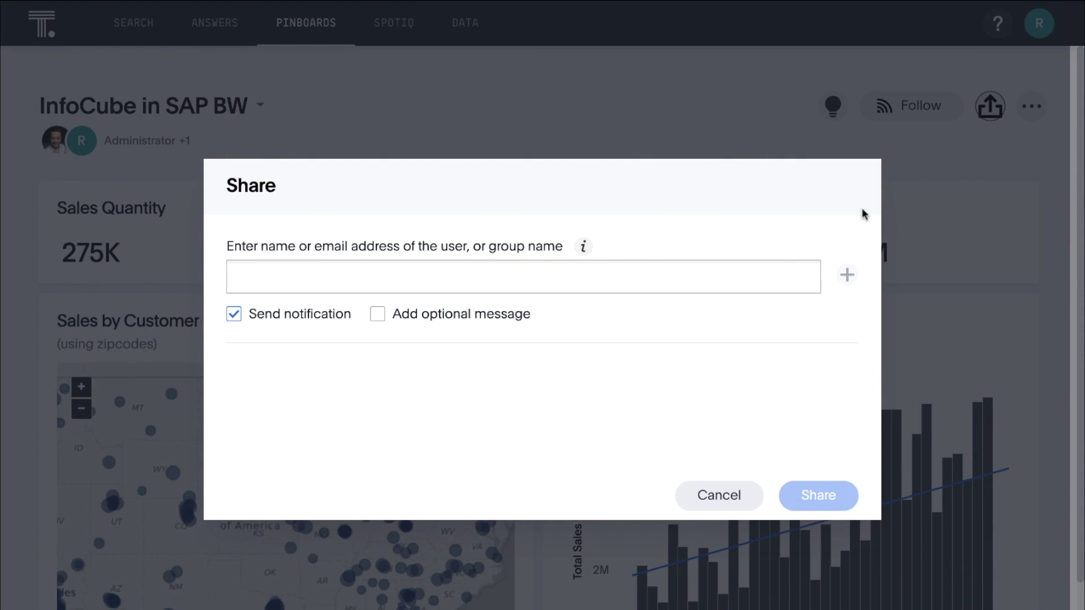
click(788, 273)
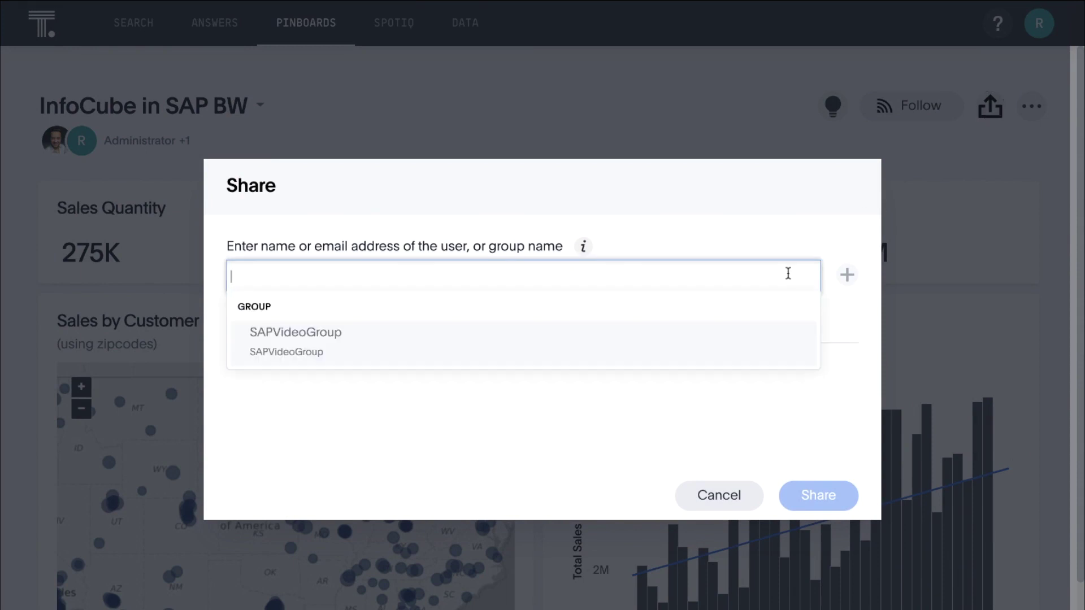